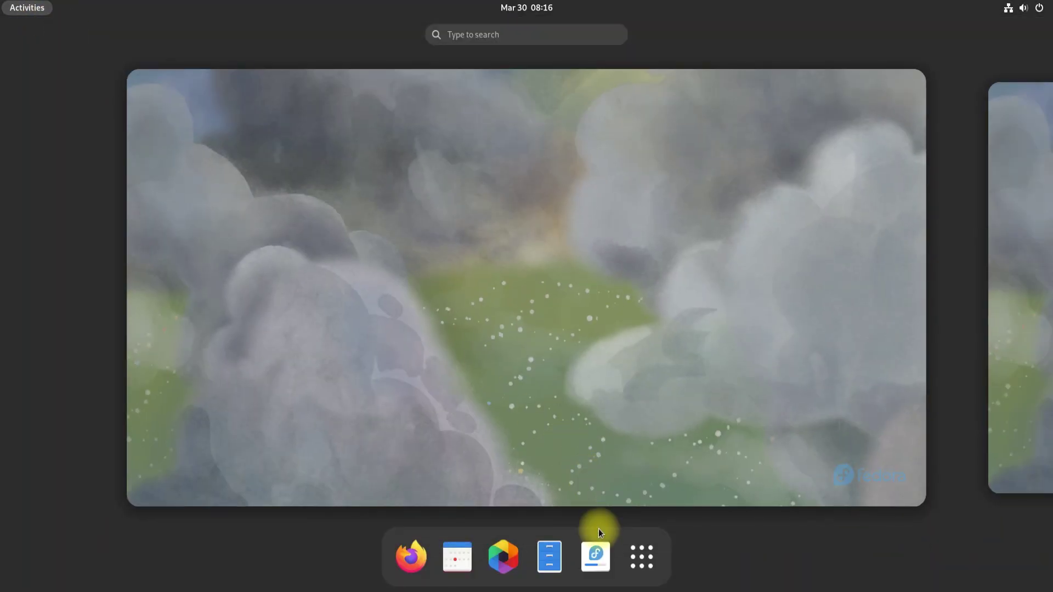
- Launch the installer, keep English, and set the time zone to Americas/Yellowknife
click(598, 556)
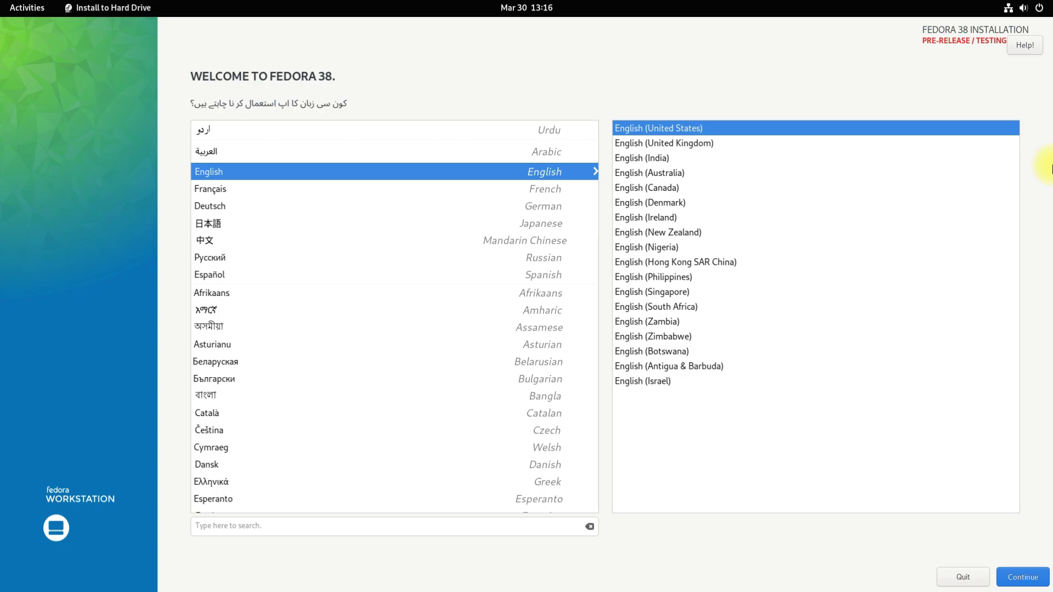
click(1028, 580)
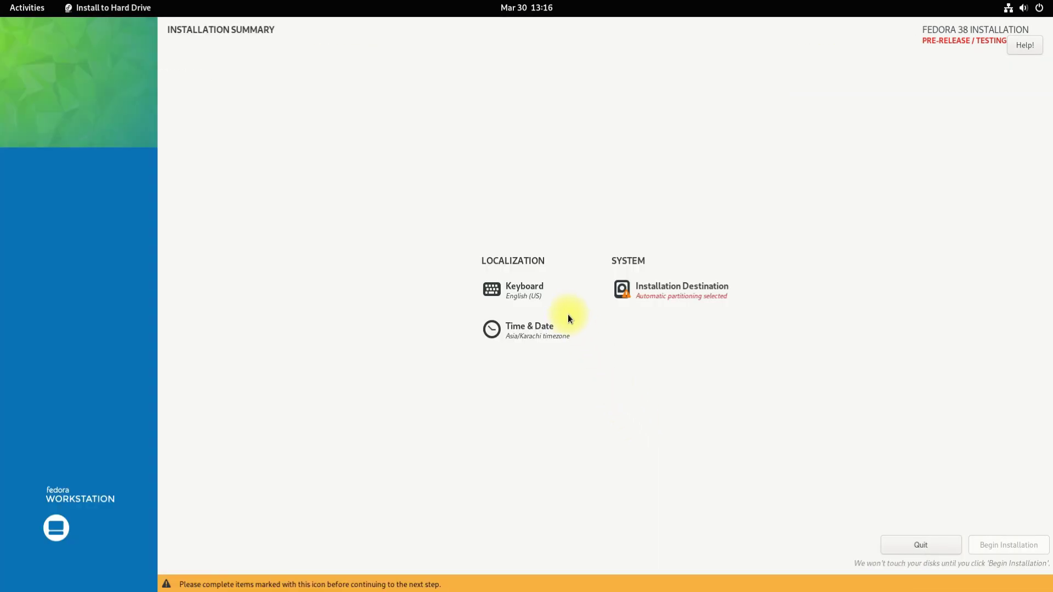
click(547, 328)
click(145, 211)
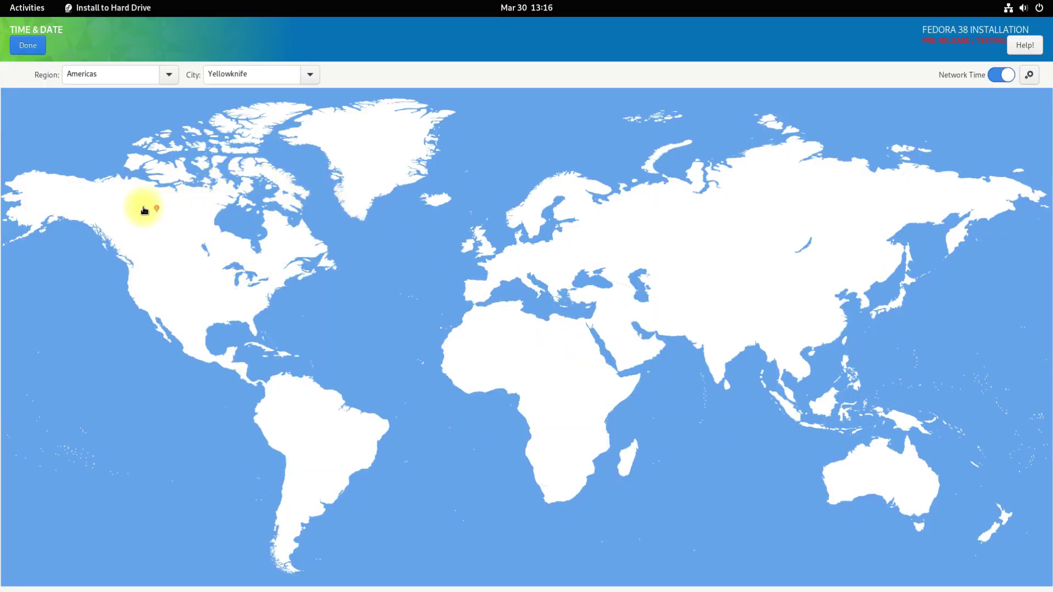
click(28, 45)
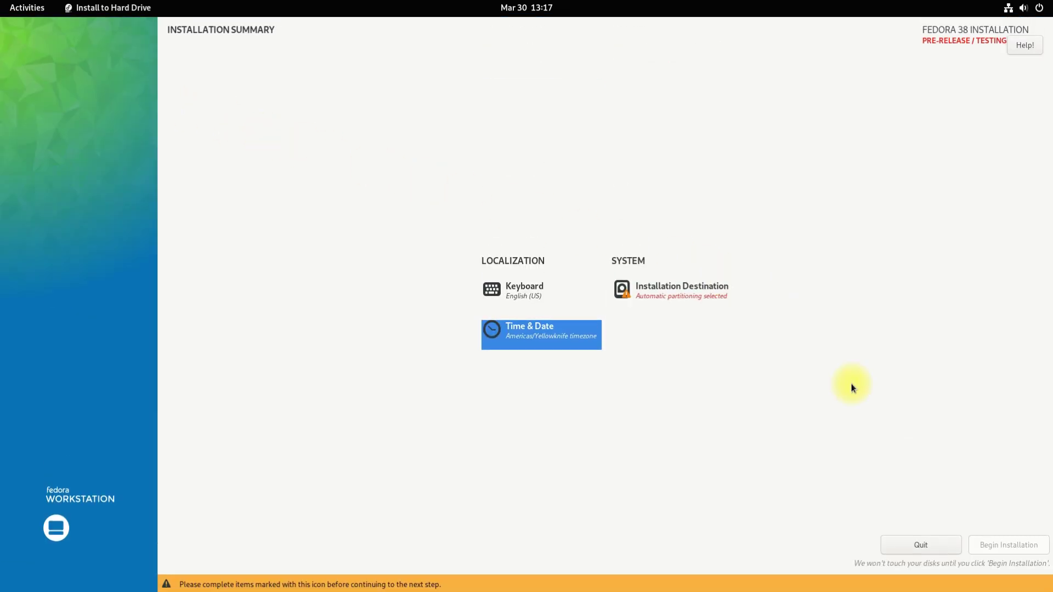
- Select the 256 GiB sda disk as destination with Custom storage configuration
click(658, 287)
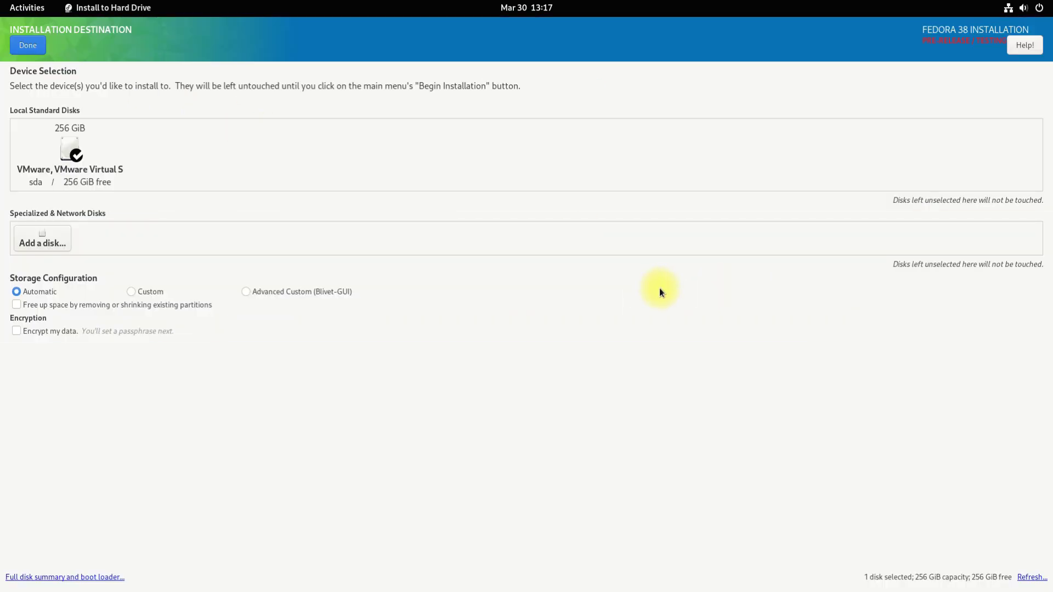
click(71, 152)
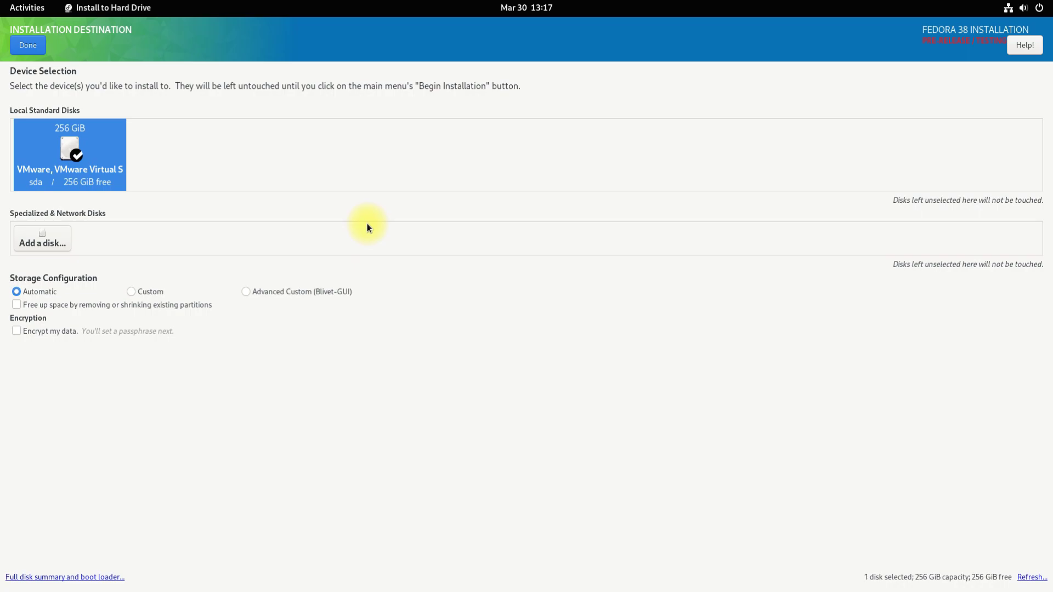
click(138, 291)
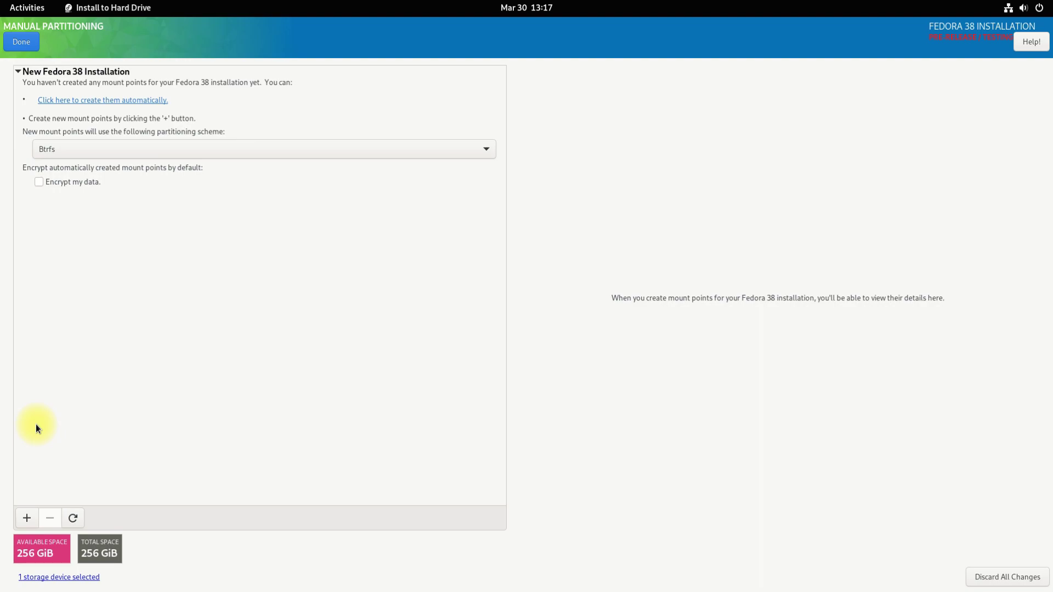
- Add a /boot/efi mount point with 512M desired capacity
click(25, 516)
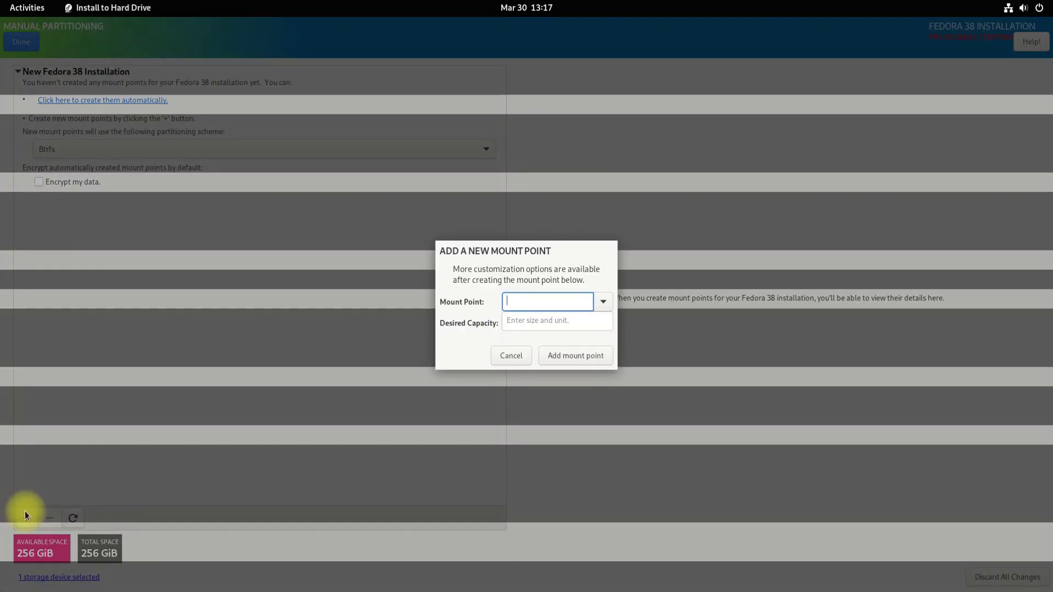
click(607, 304)
click(521, 352)
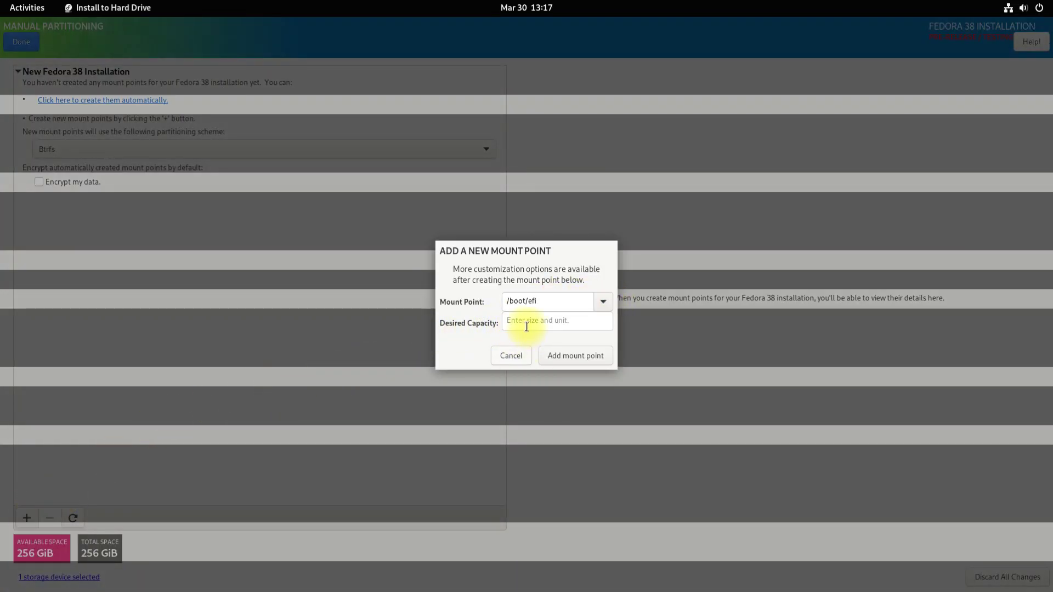
click(527, 324)
text(51)
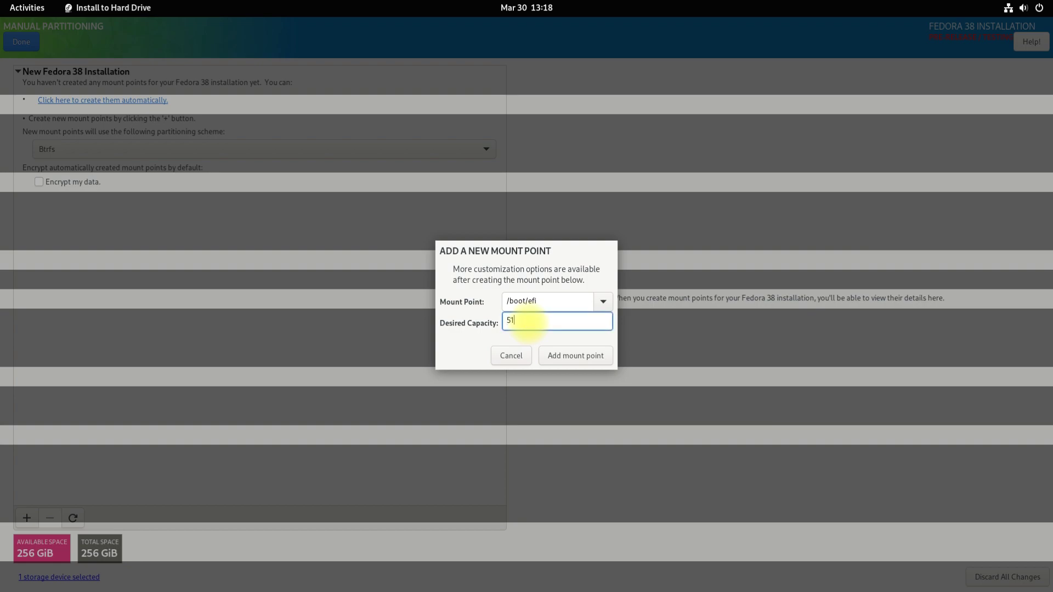
text(2M)
click(547, 352)
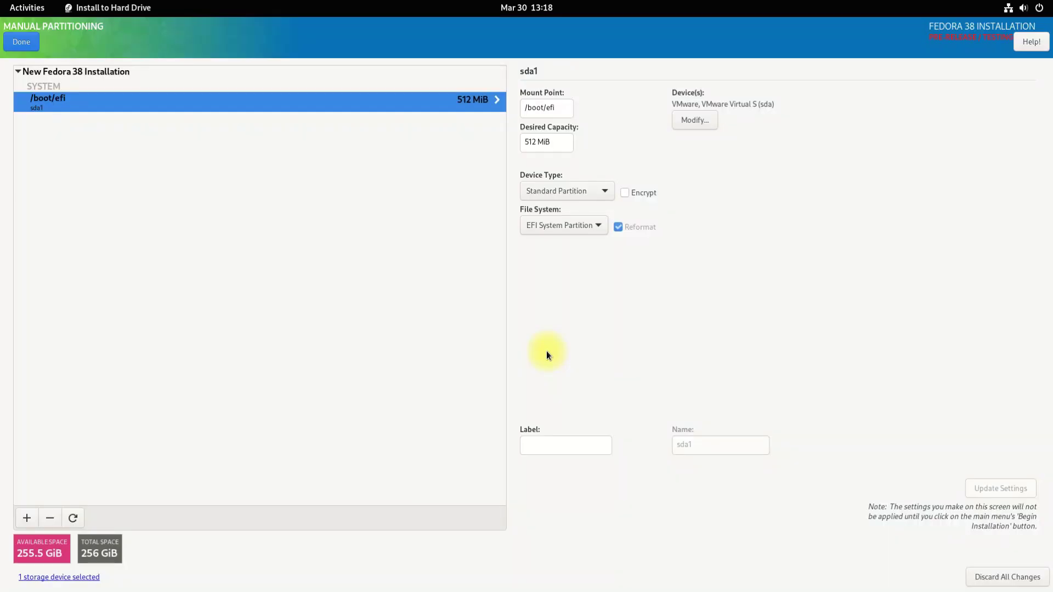
- Add a swap partition with 8192M desired capacity
click(28, 518)
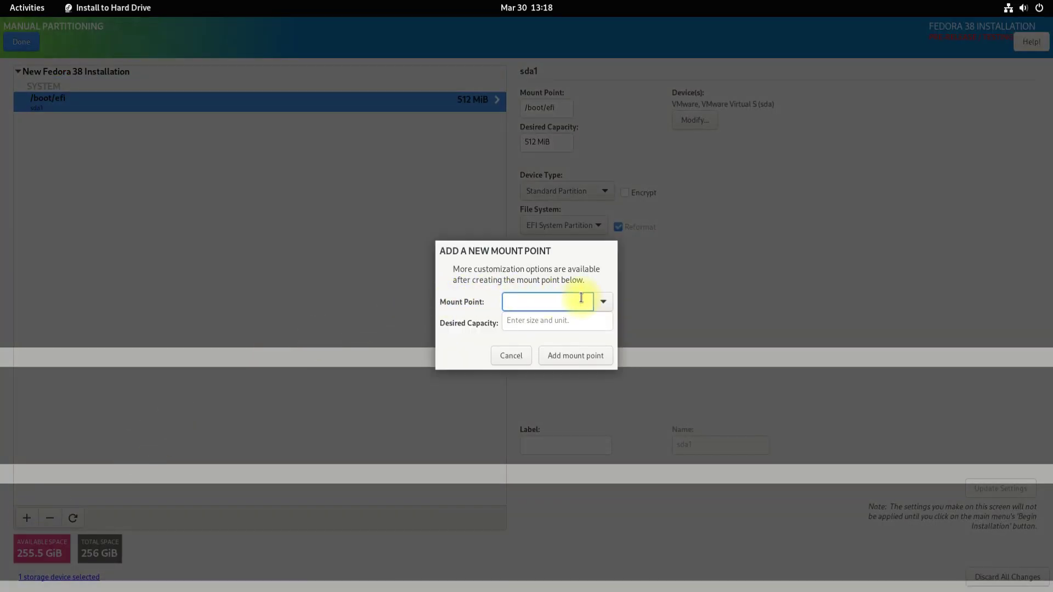
click(607, 300)
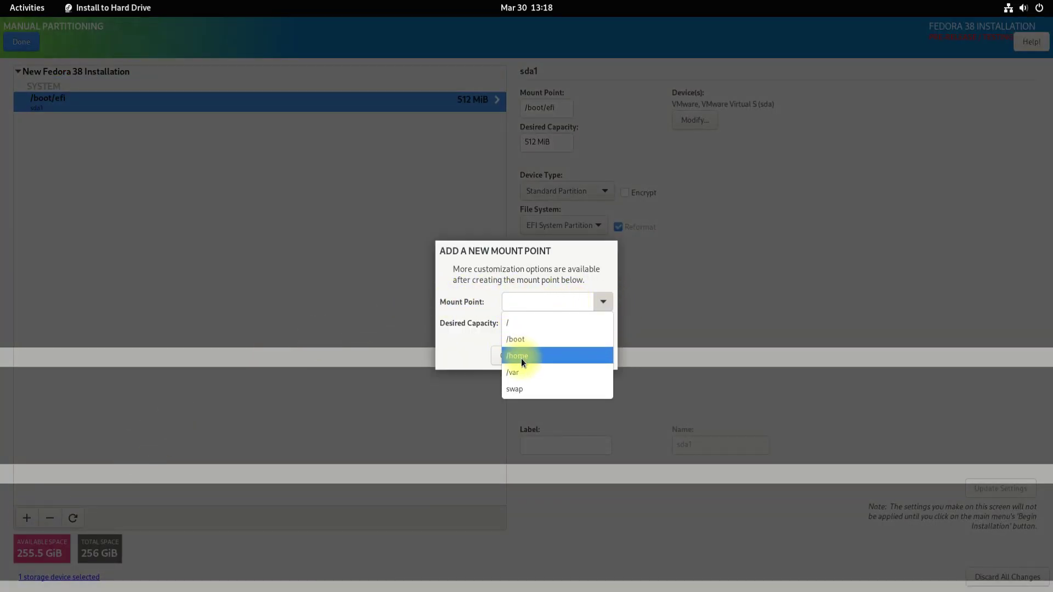
click(521, 388)
click(522, 321)
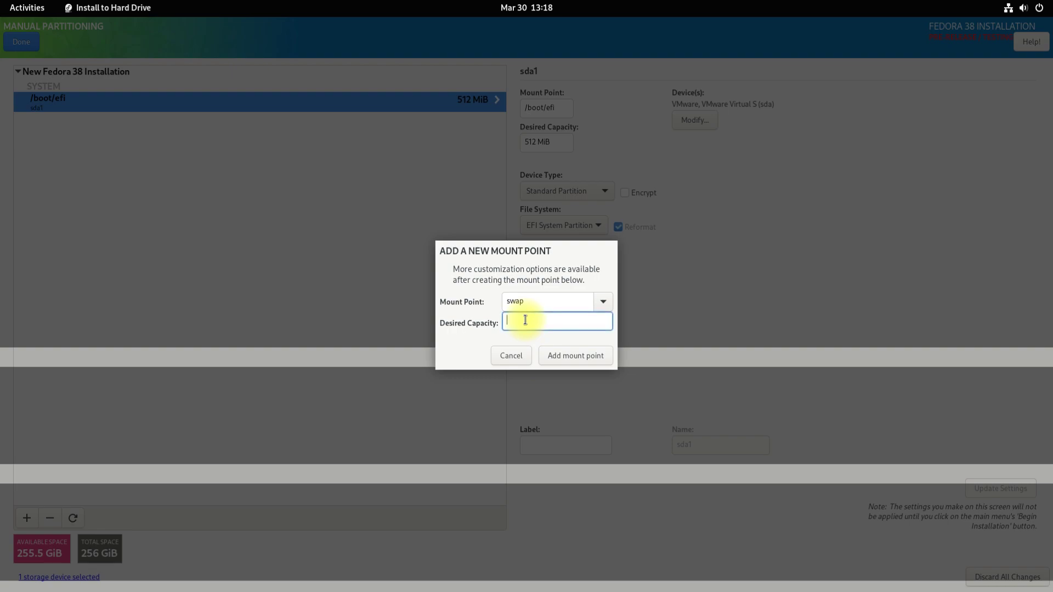
text(8192M)
click(595, 356)
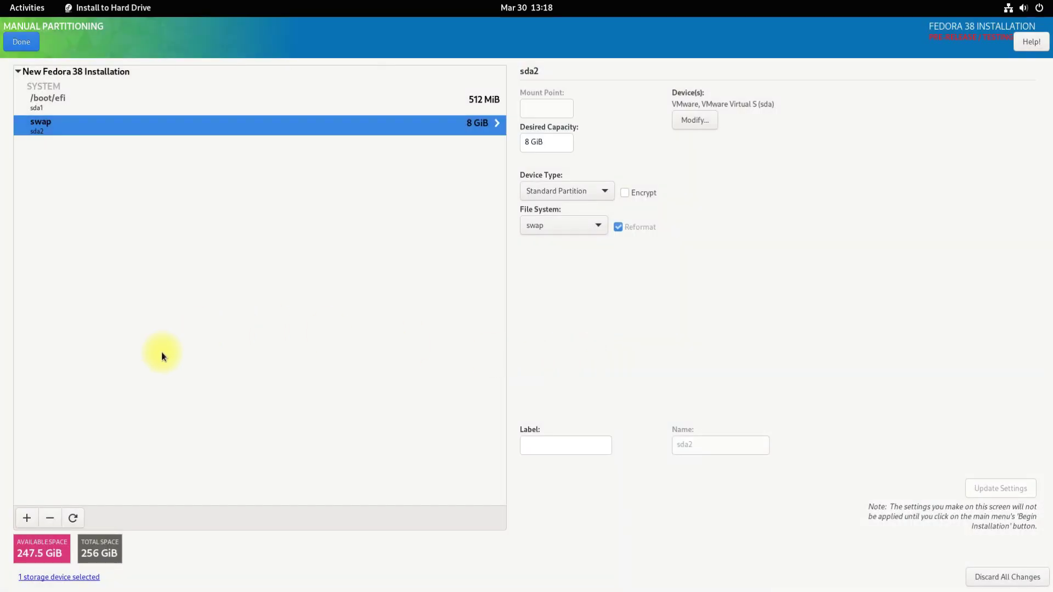
- Add a /home mount point requesting 100 GiB
click(26, 517)
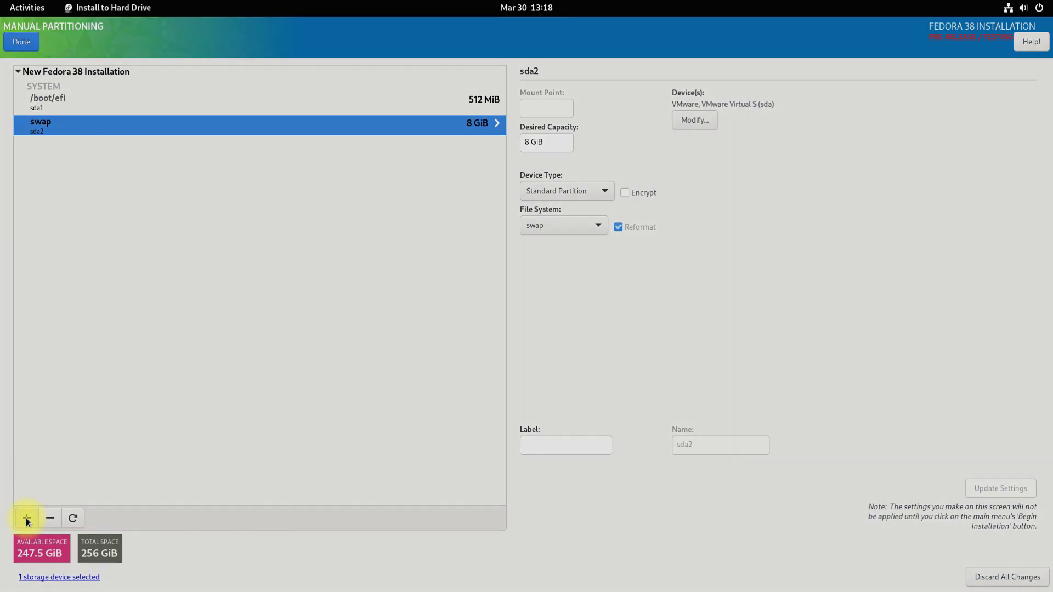
click(603, 304)
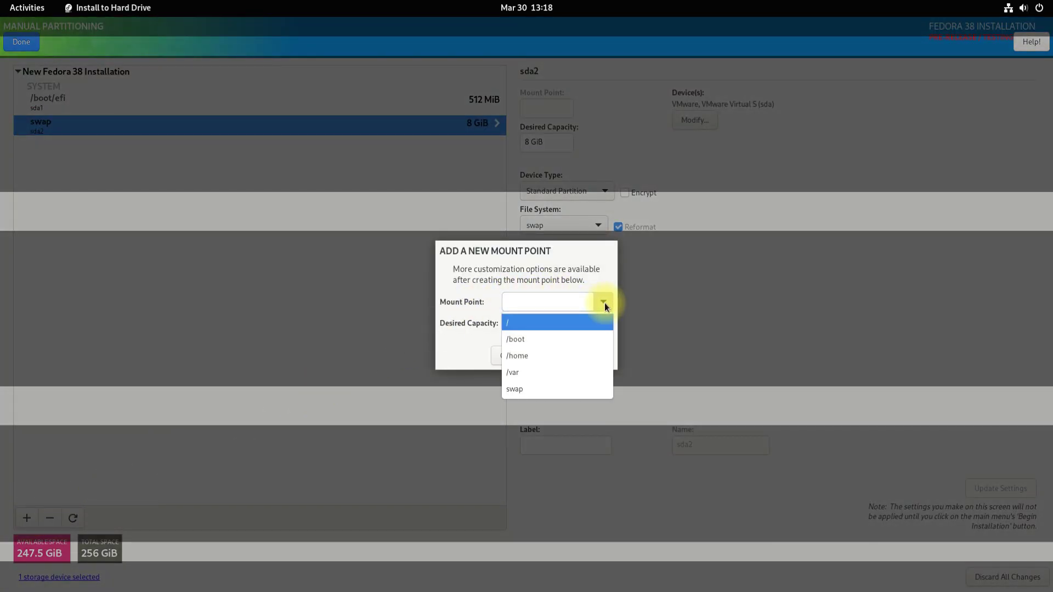
click(531, 358)
click(527, 321)
text(1)
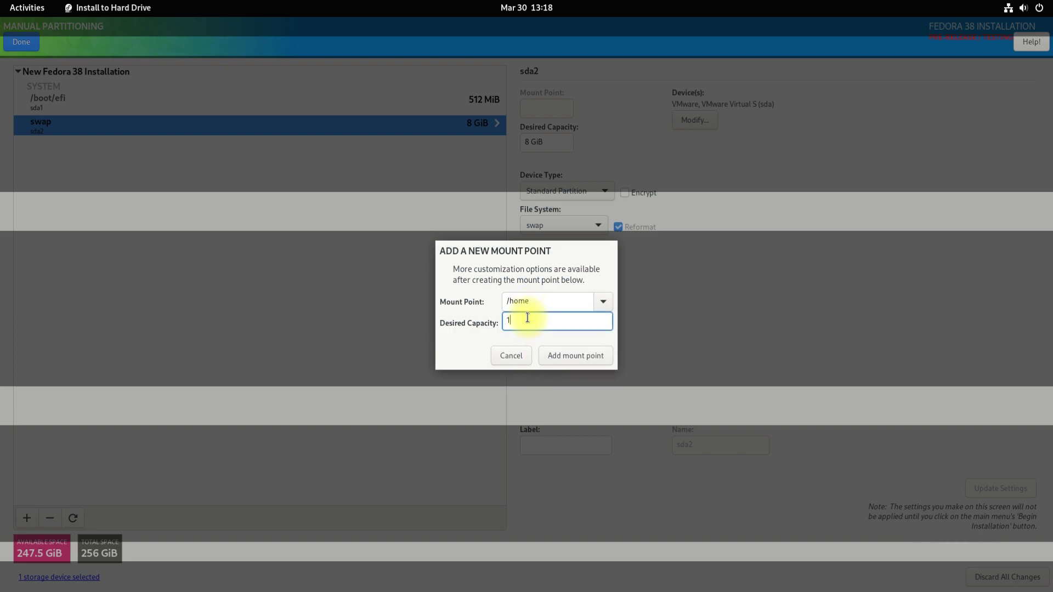
text(00G)
click(598, 359)
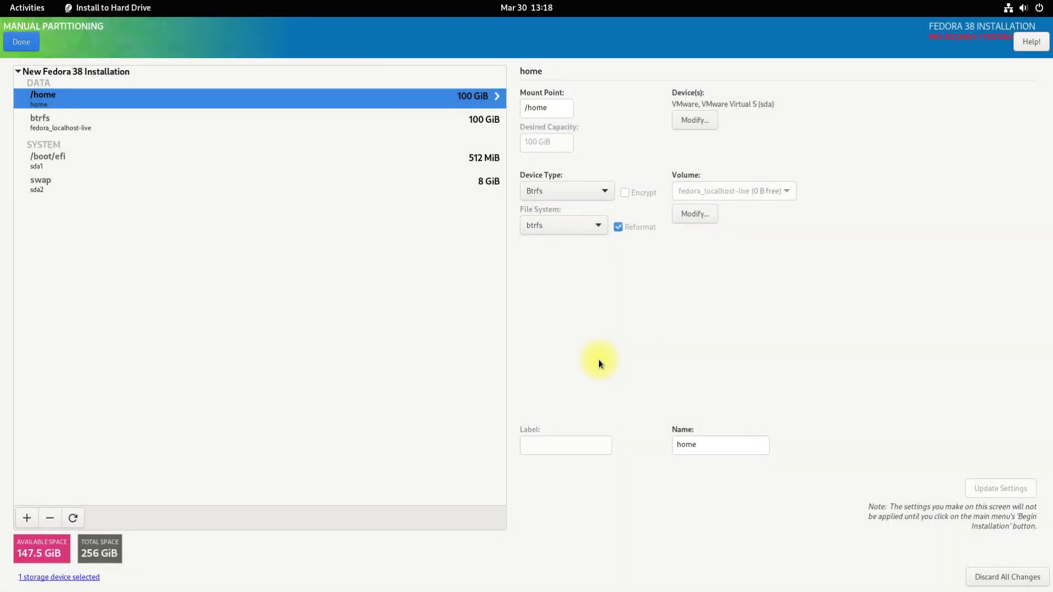
- Add a /var mount point requesting 30G
click(28, 517)
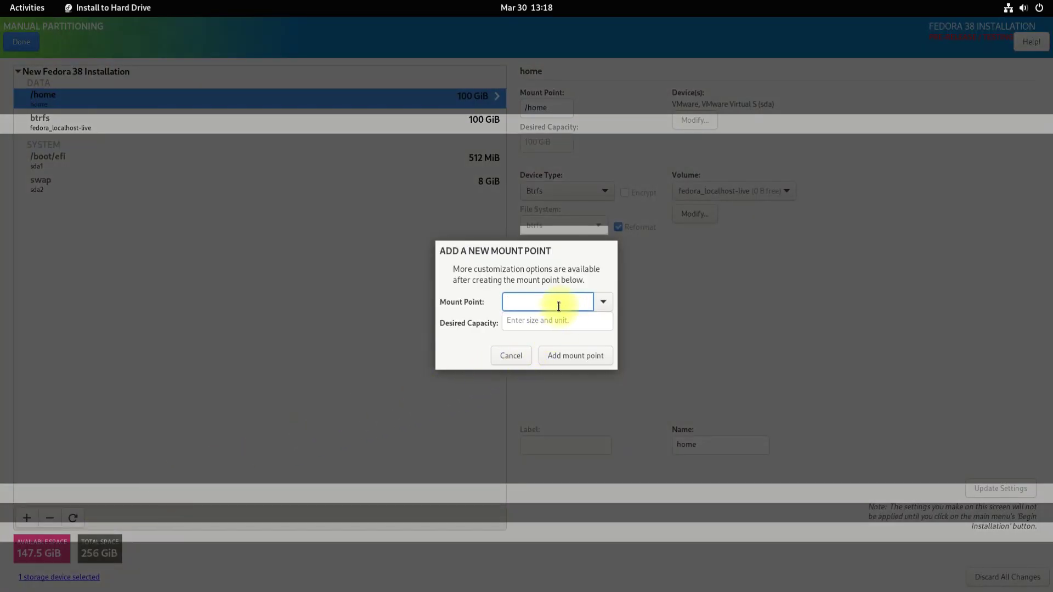
click(602, 301)
click(524, 356)
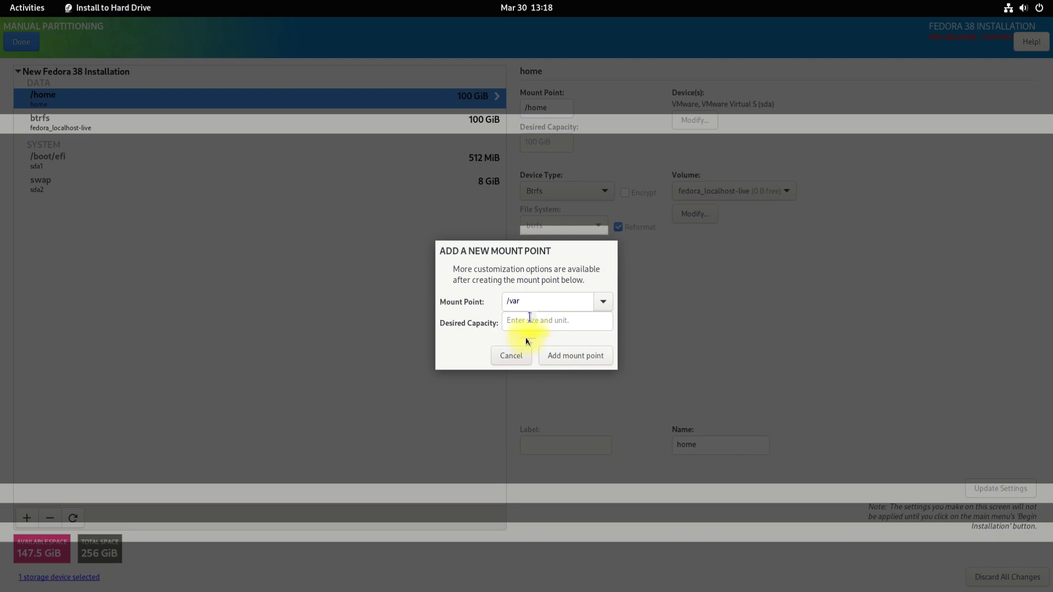
click(530, 320)
text(30)
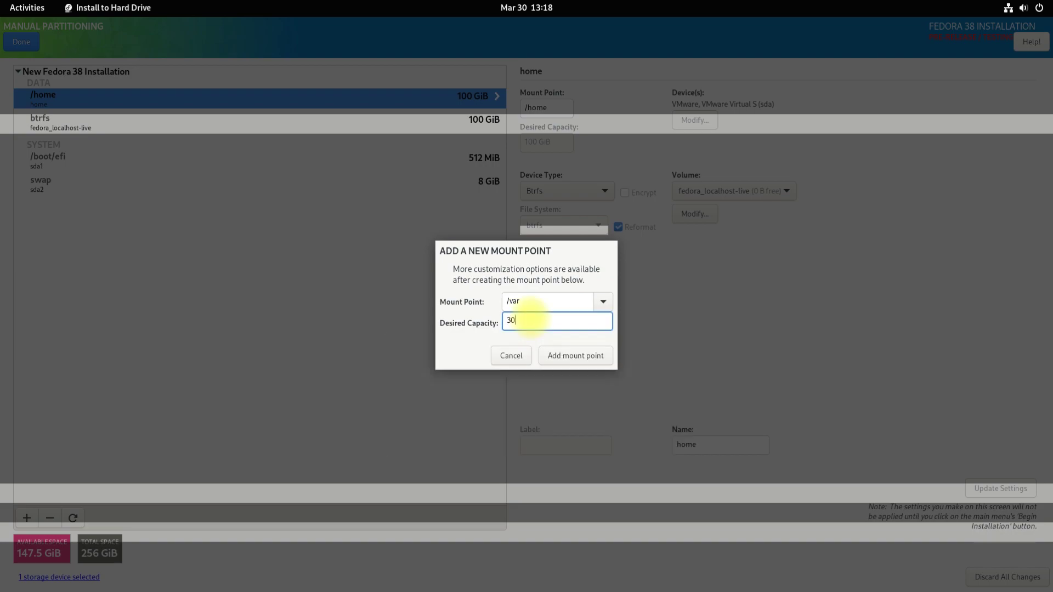
text(G)
click(579, 355)
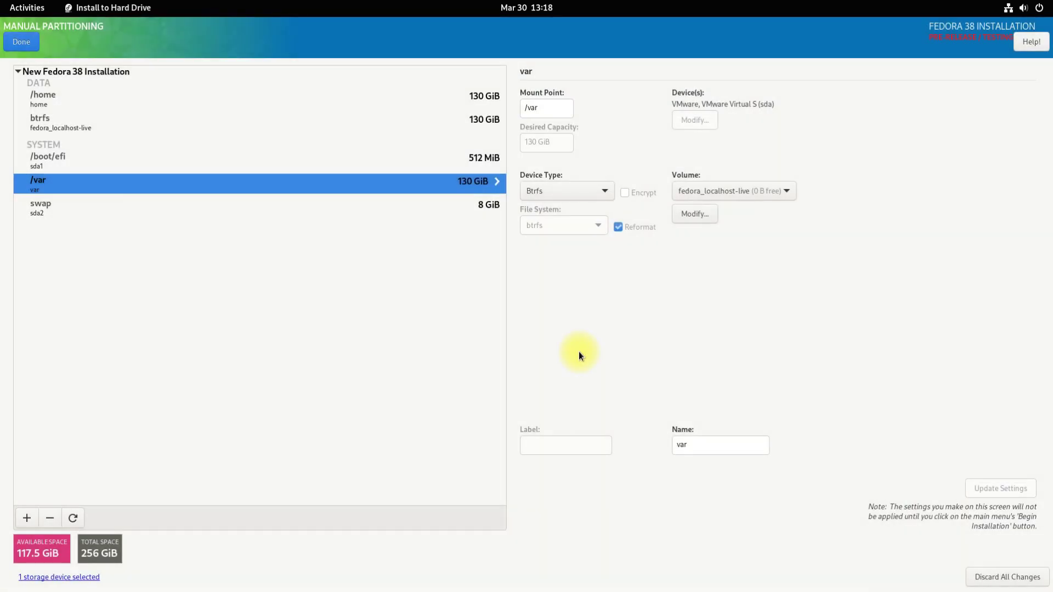
- Add the root / mount point requesting 100G, leaving 17.5 GiB free
click(21, 519)
click(603, 302)
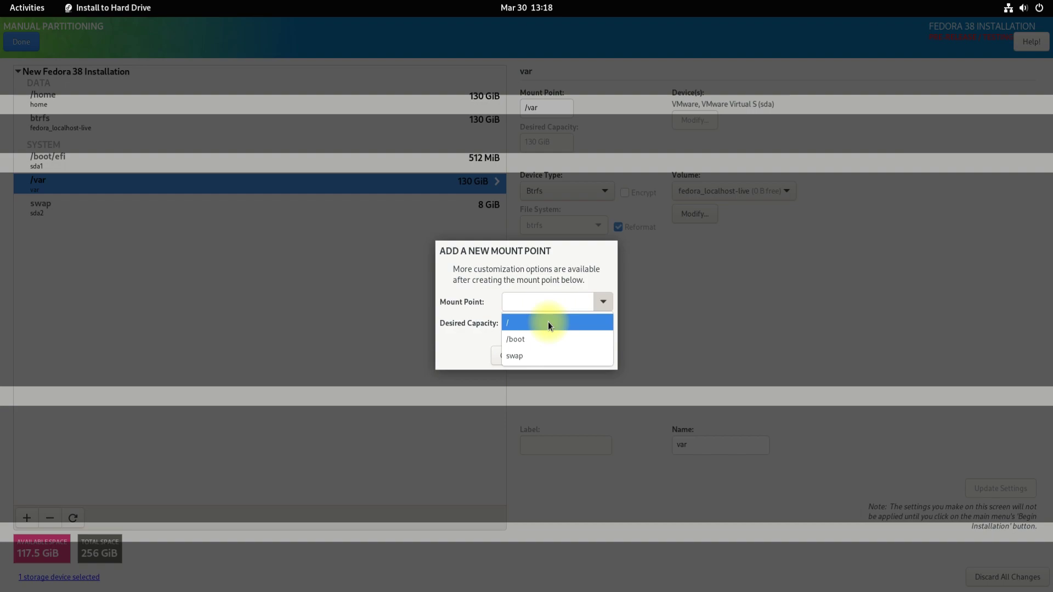
click(548, 322)
text(100)
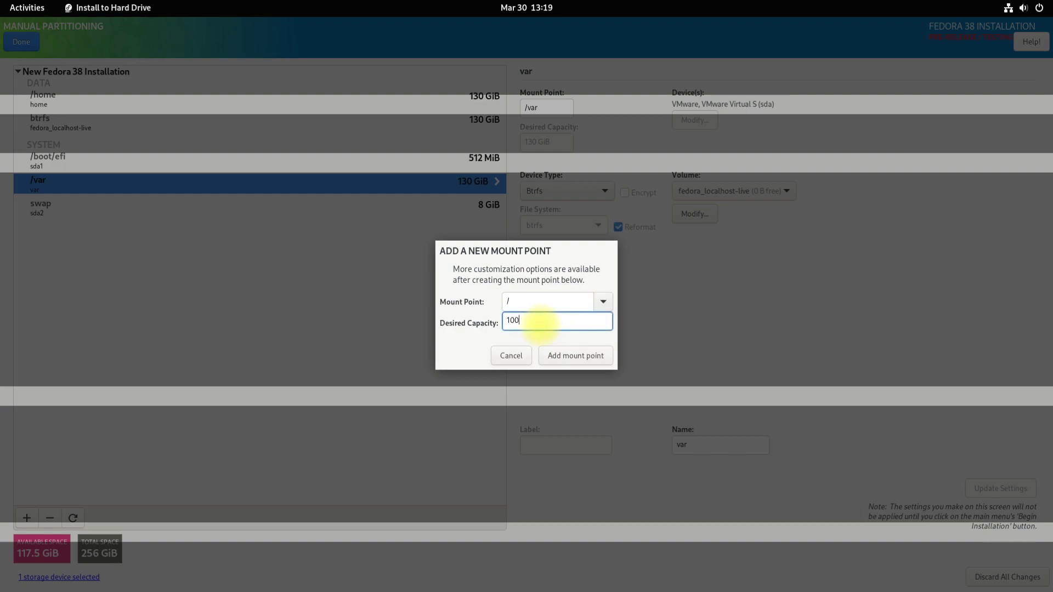
text(G)
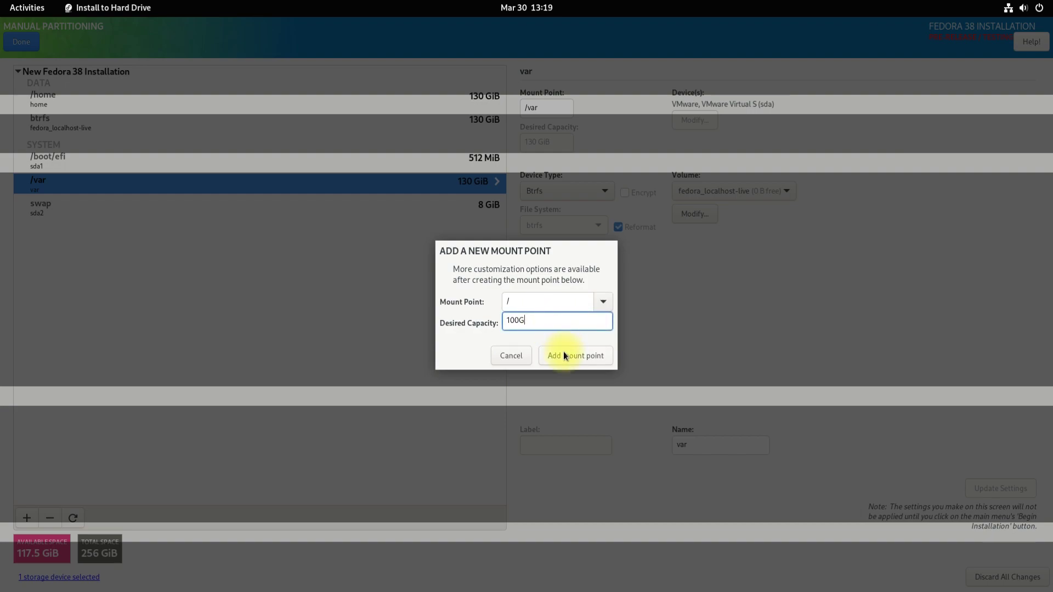
click(563, 355)
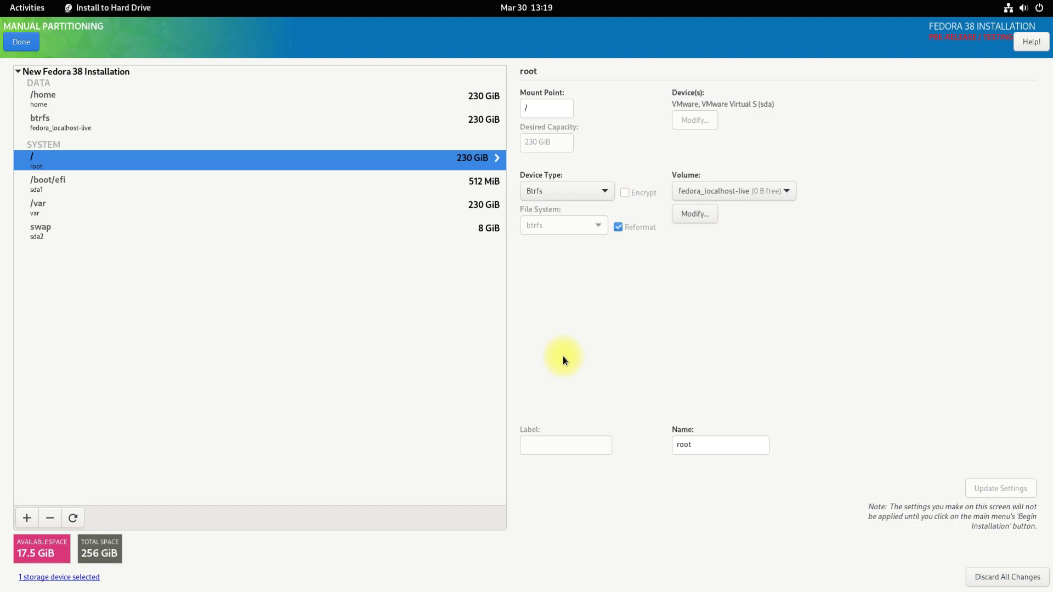
- Finish manual partitioning and accept the summary of changes
click(21, 44)
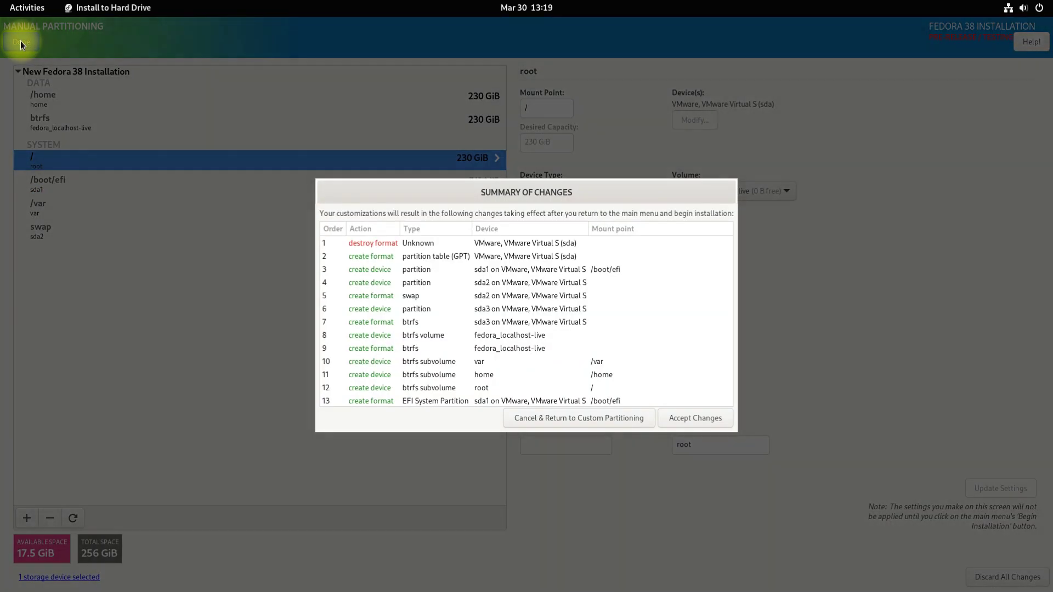
click(677, 418)
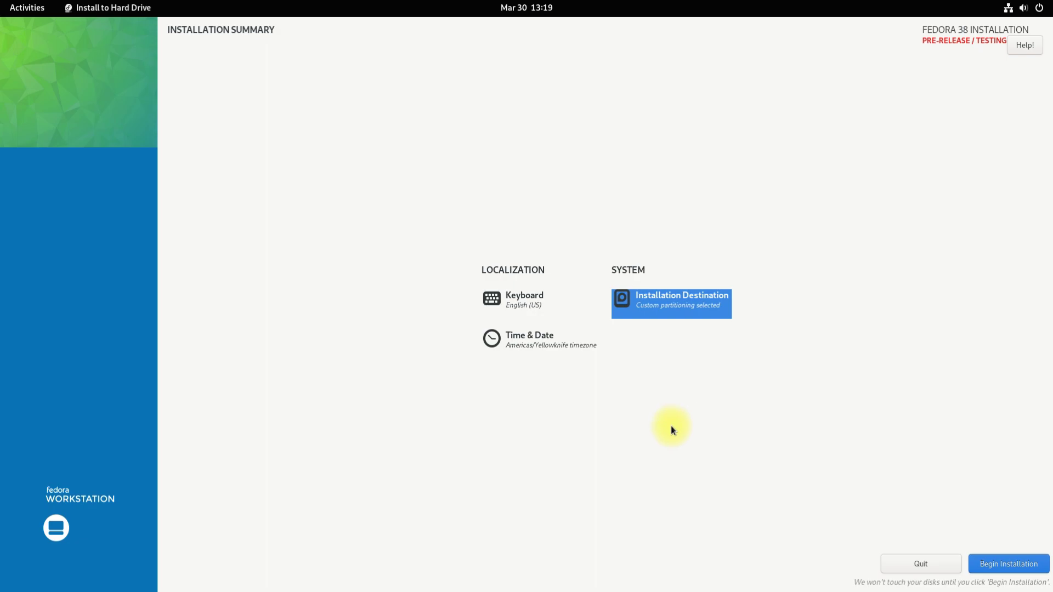
- Begin the installation, wait for Complete!, and finish to reboot into the new system
click(1002, 571)
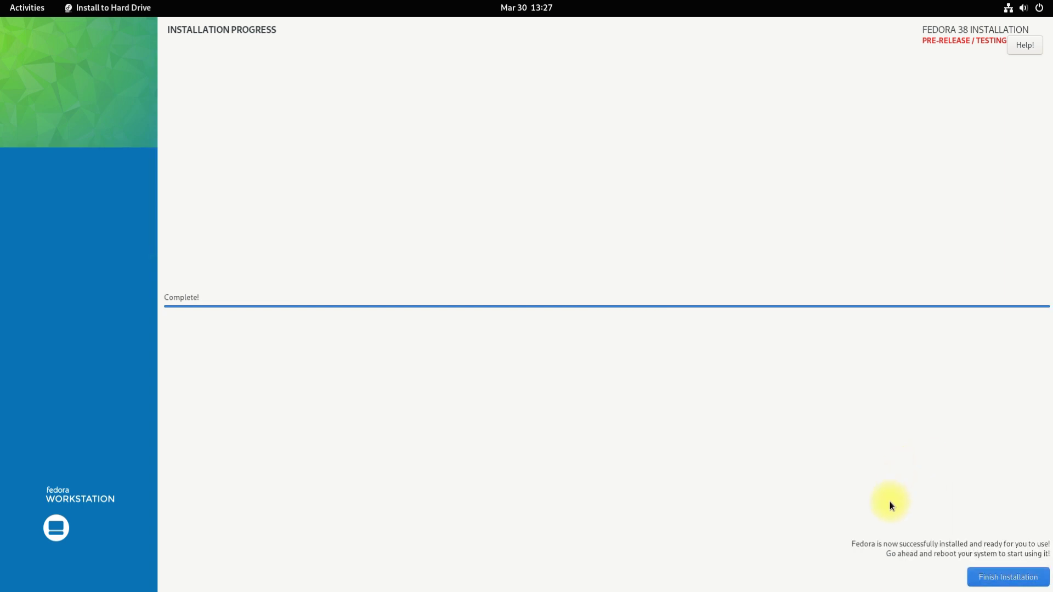
click(994, 583)
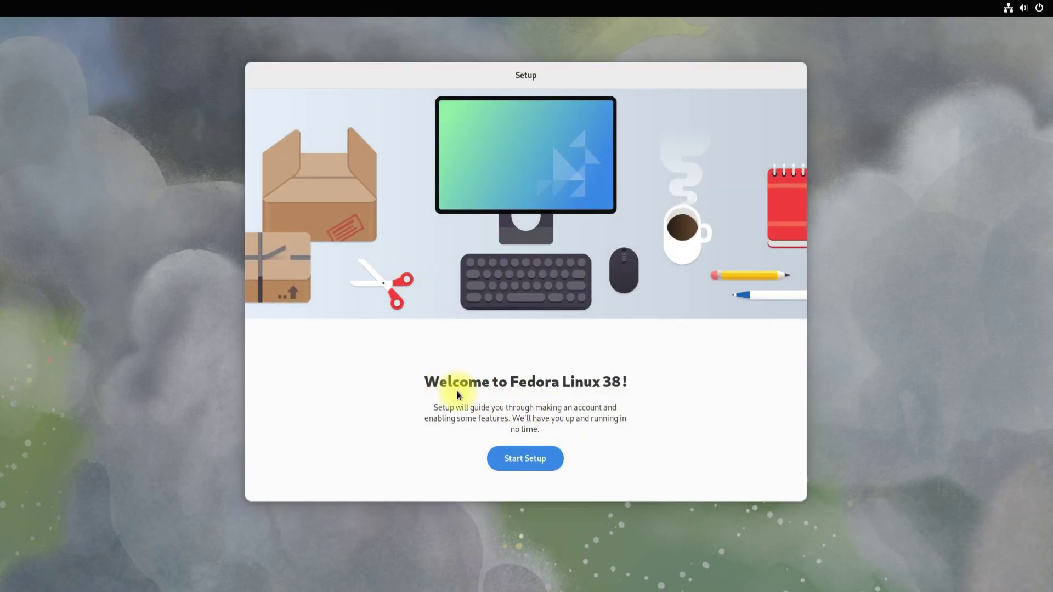
- Start setup, switch off location services and problem reporting, skip third-party repos and online accounts
click(513, 455)
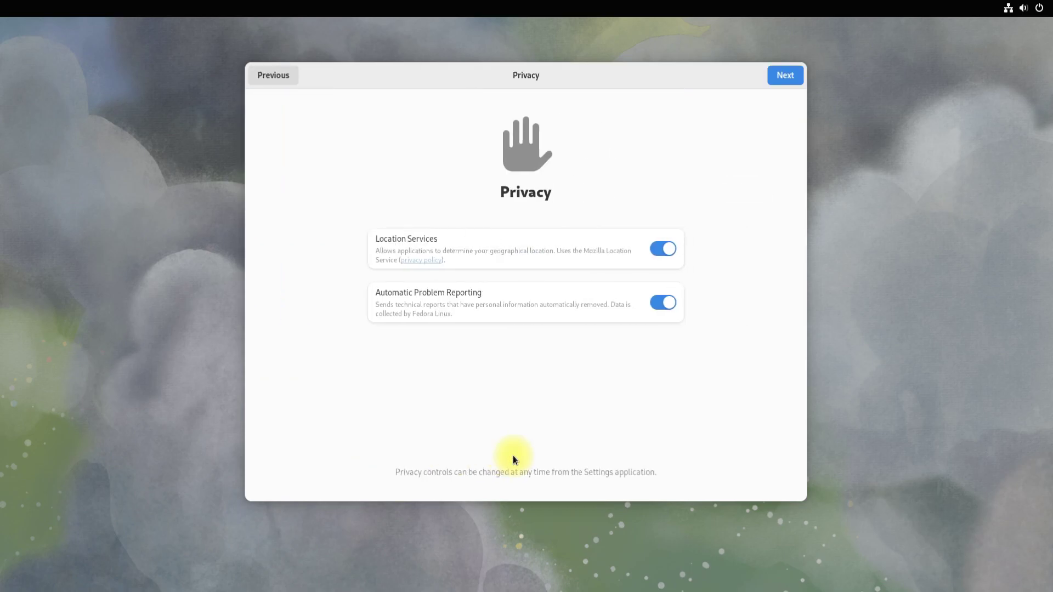
click(663, 249)
click(663, 303)
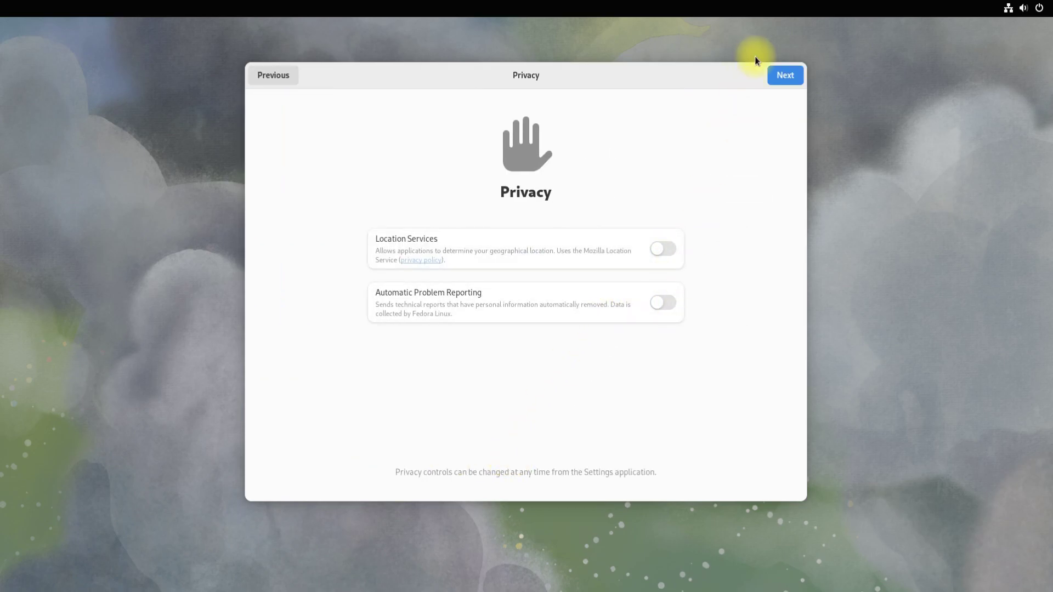
click(779, 76)
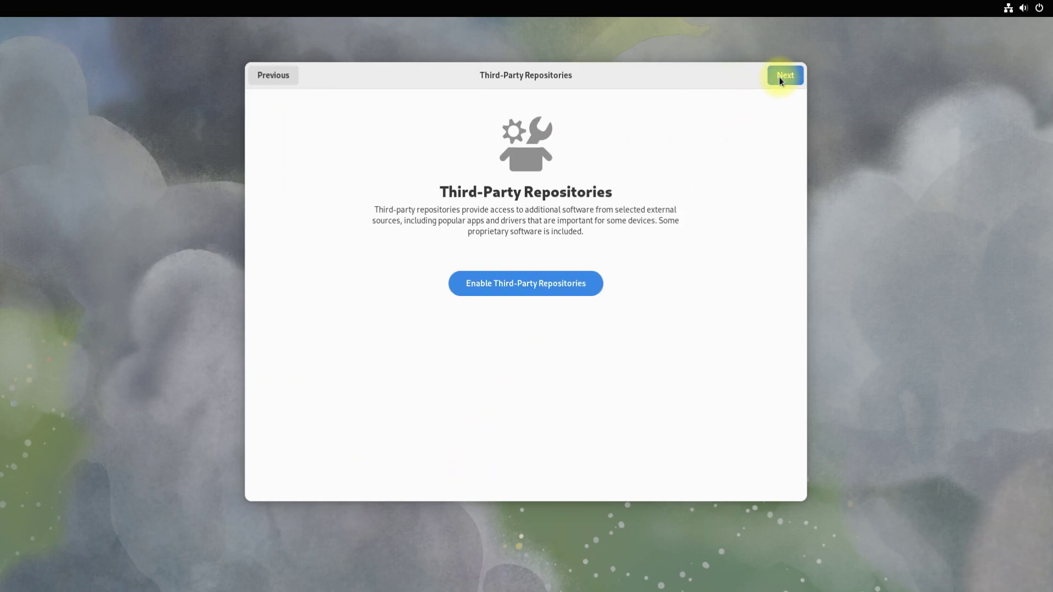
click(779, 76)
click(776, 76)
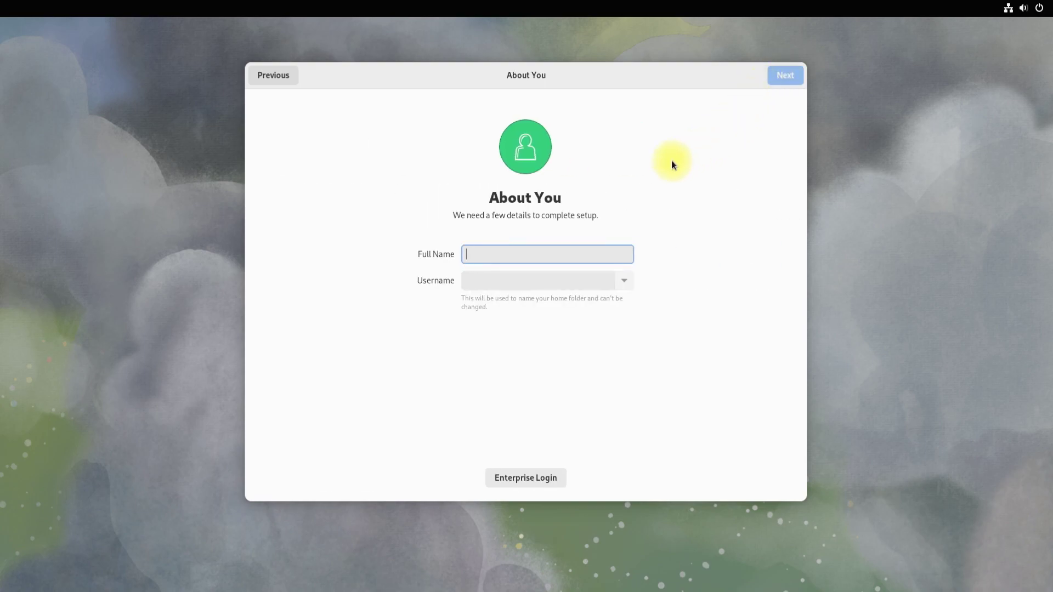
text(tech)
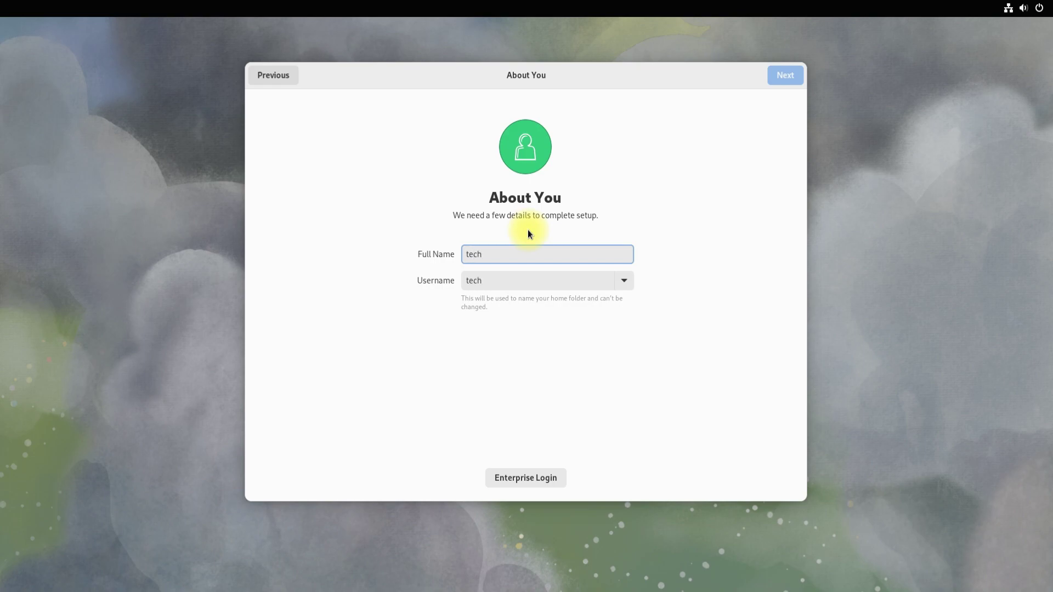
text(solutions)
- Confirm the full name, enter and confirm the password, and start using Fedora
key(Return)
text(p)
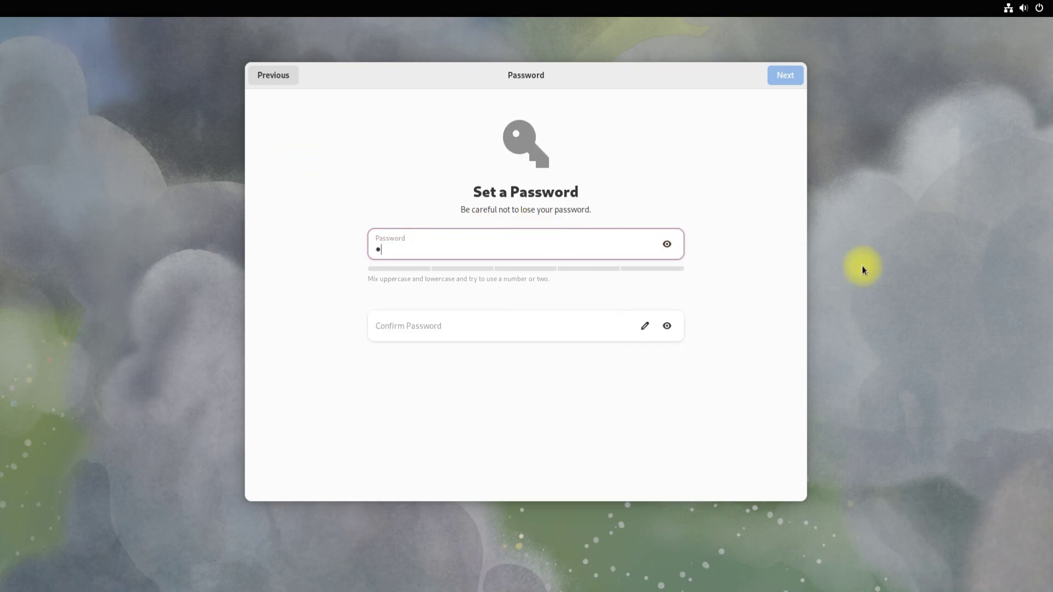
text(asswd)
key(Tab)
text(p)
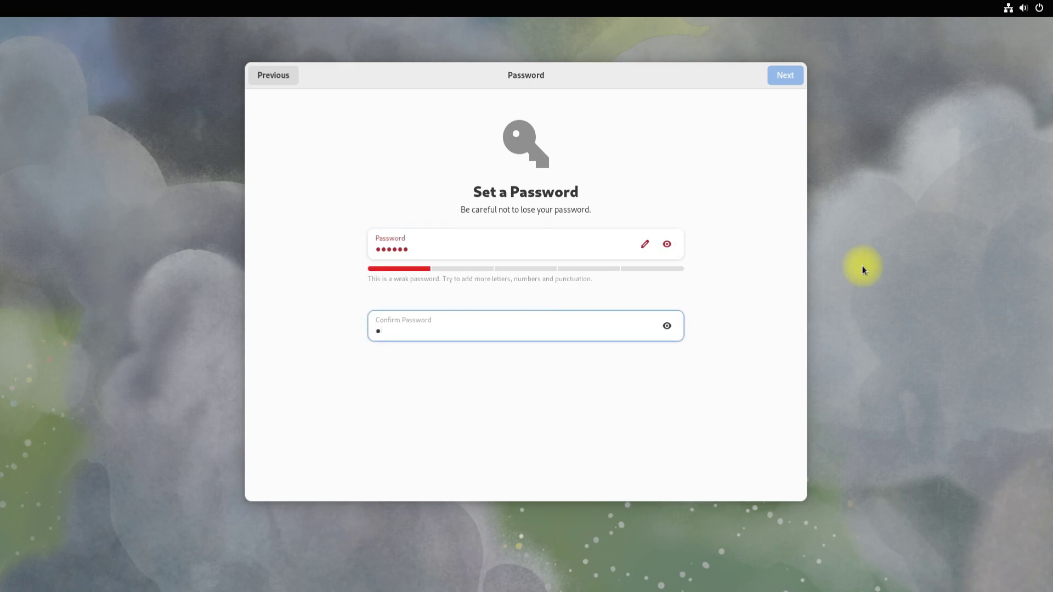
text(asswd)
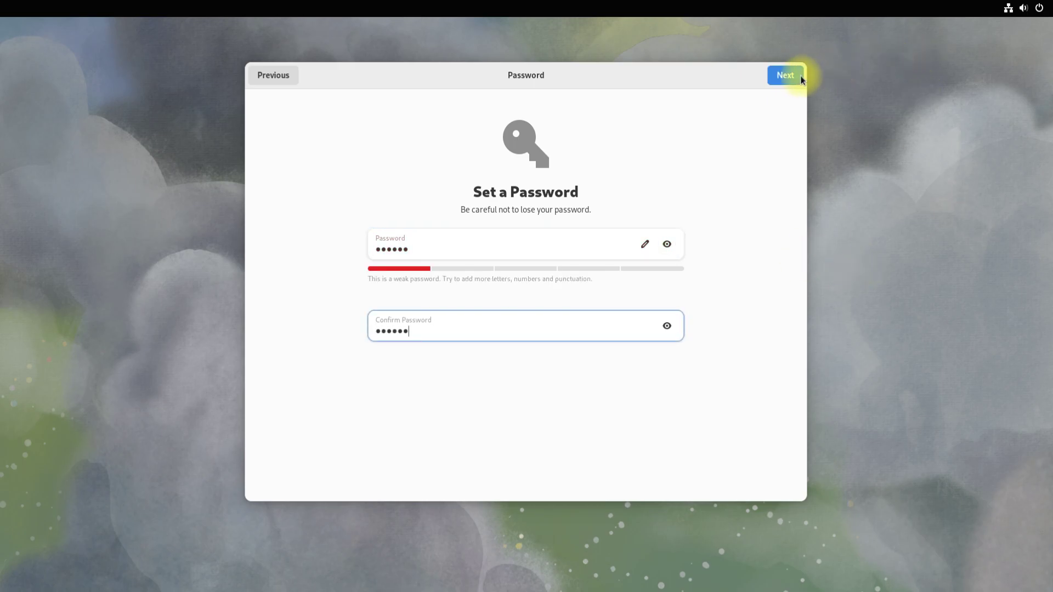
click(799, 76)
click(556, 364)
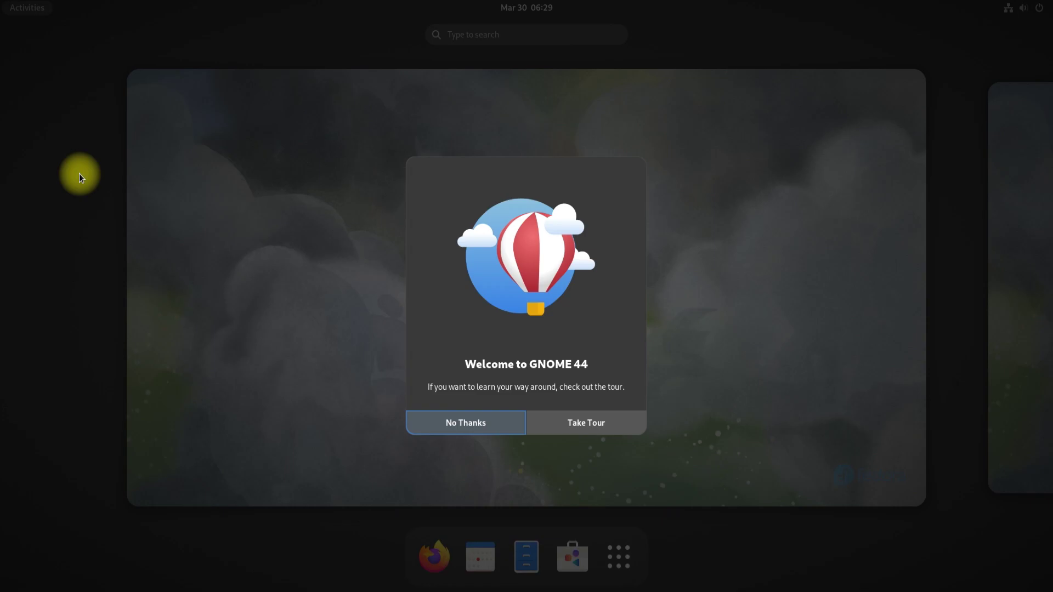
- Decline the Welcome to GNOME 44 tour with No Thanks
click(453, 424)
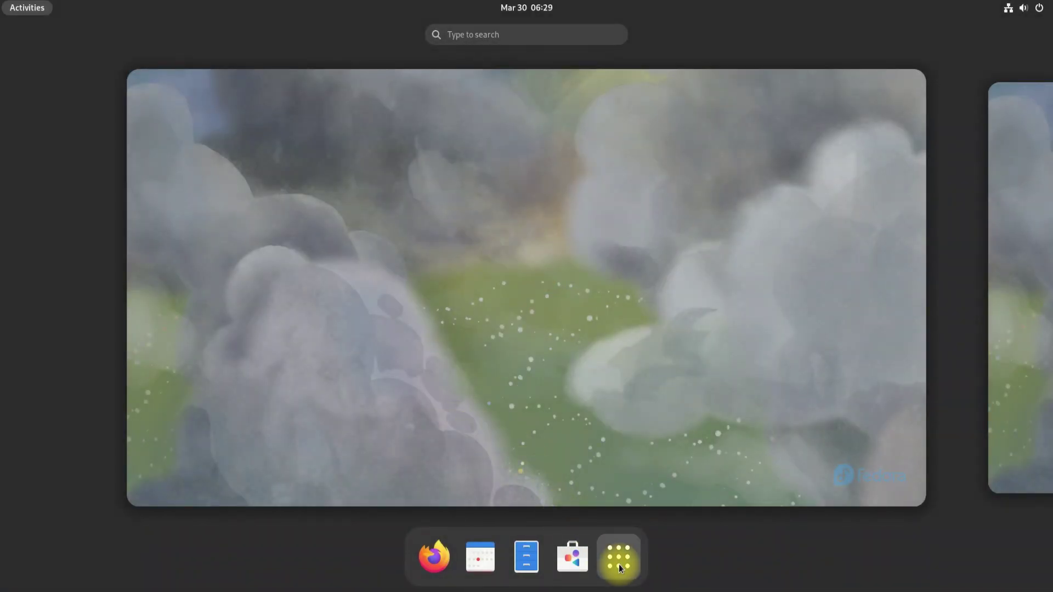